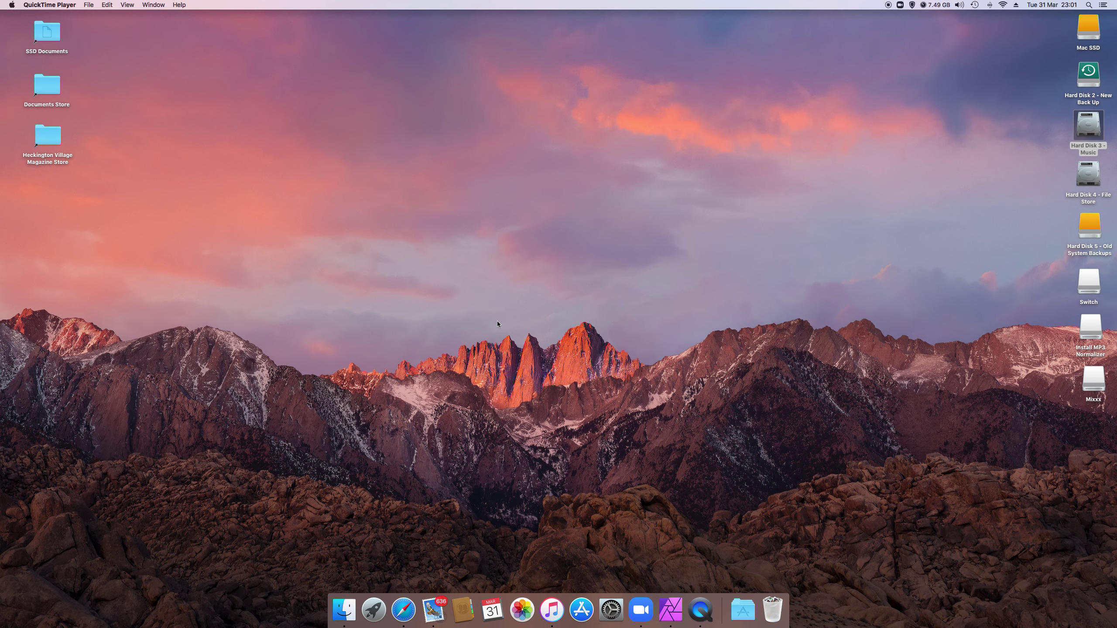
Launch Mixxx from the Applications folder in a new Finder window
click(344, 609)
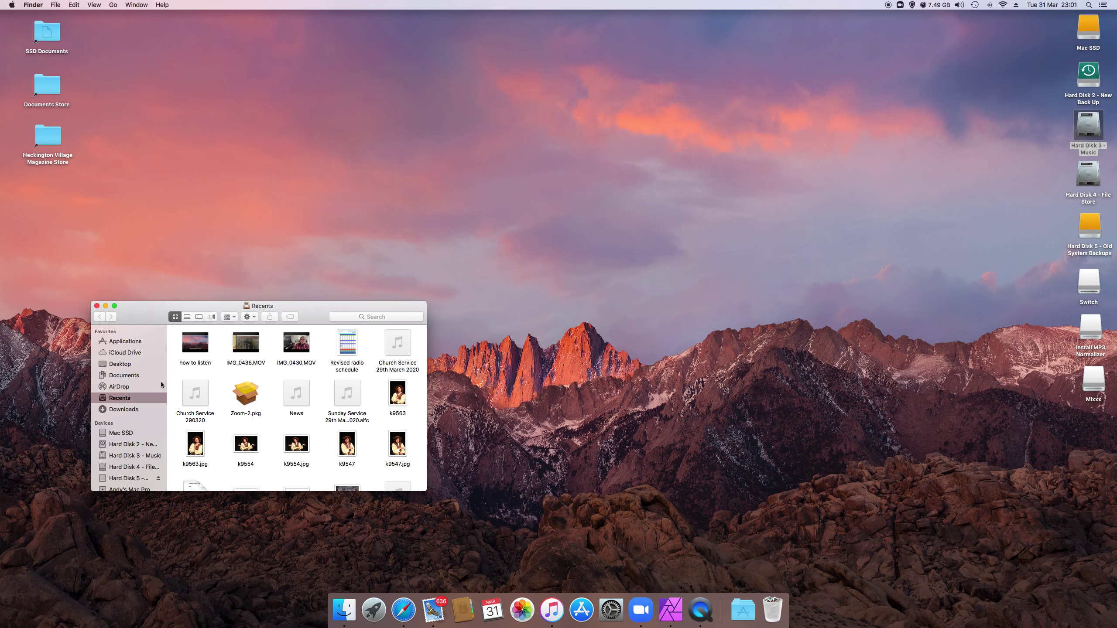
click(138, 345)
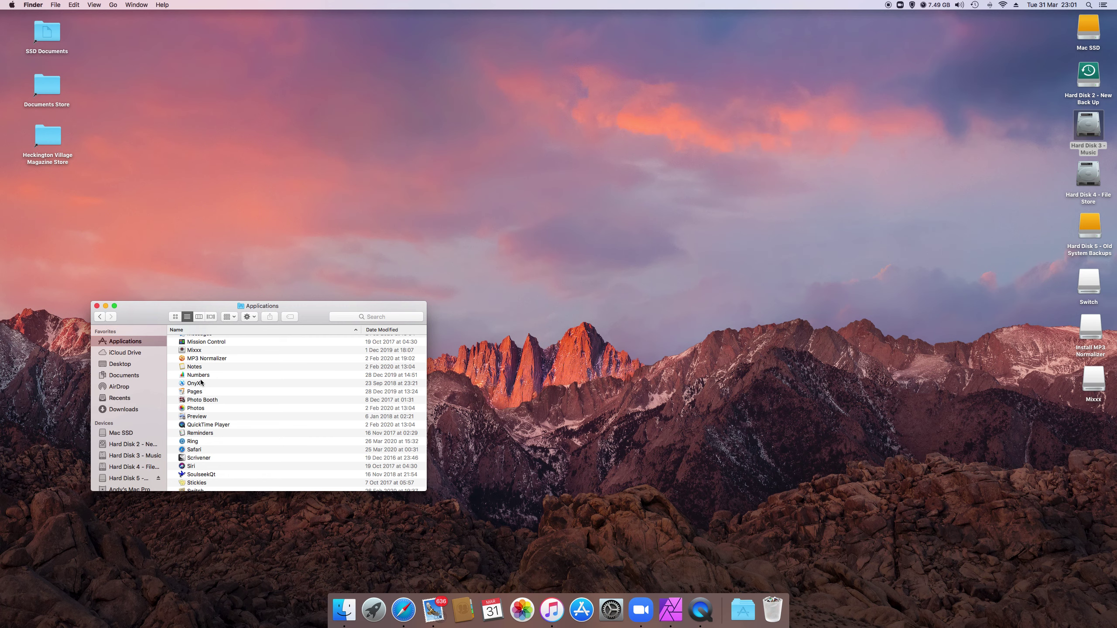
double_click(197, 351)
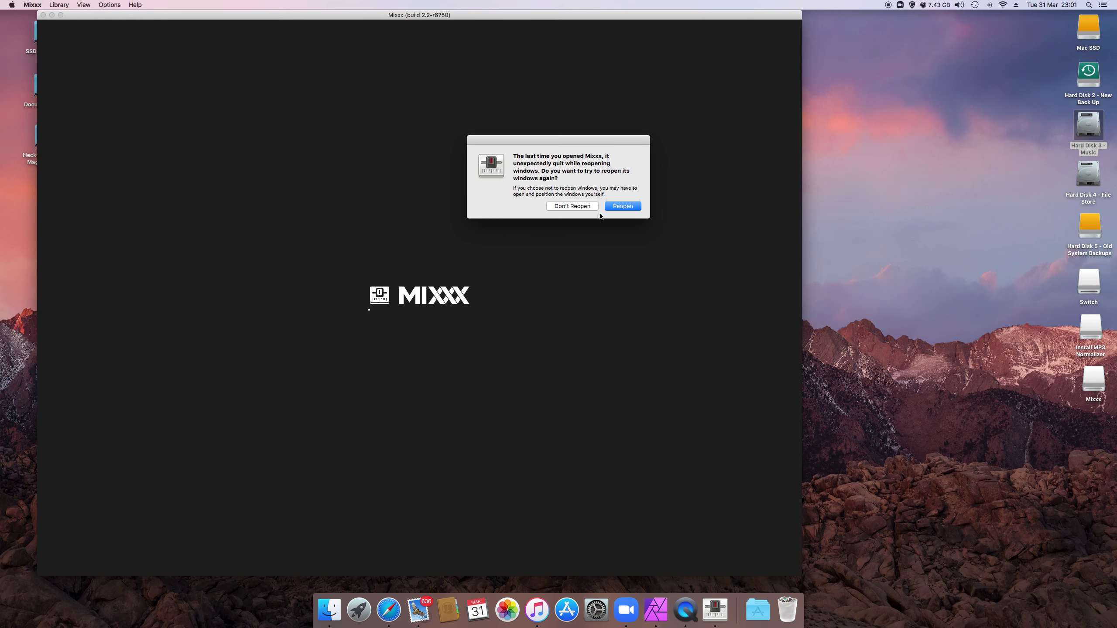
Choose Reopen so Mixxx restores its previous windows as it finishes loading
click(616, 207)
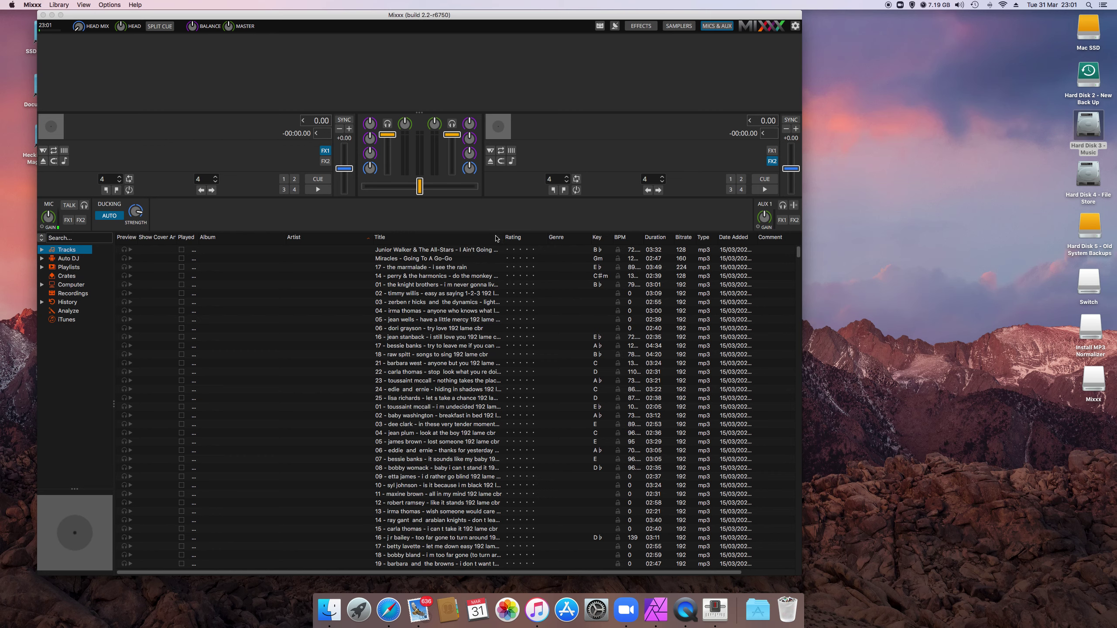
click(33, 4)
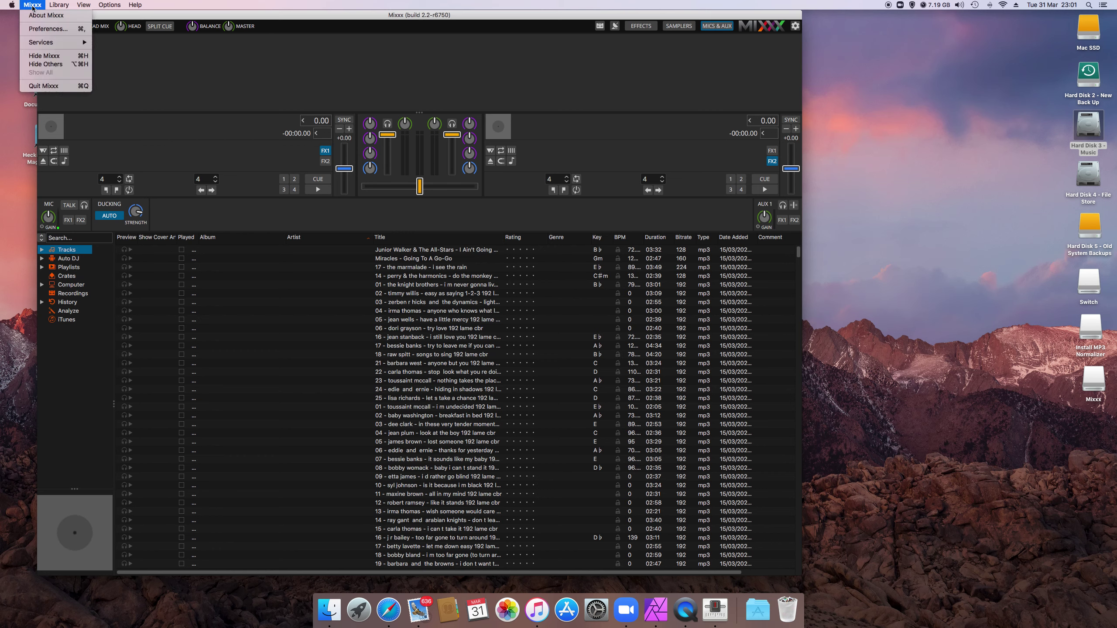
click(47, 30)
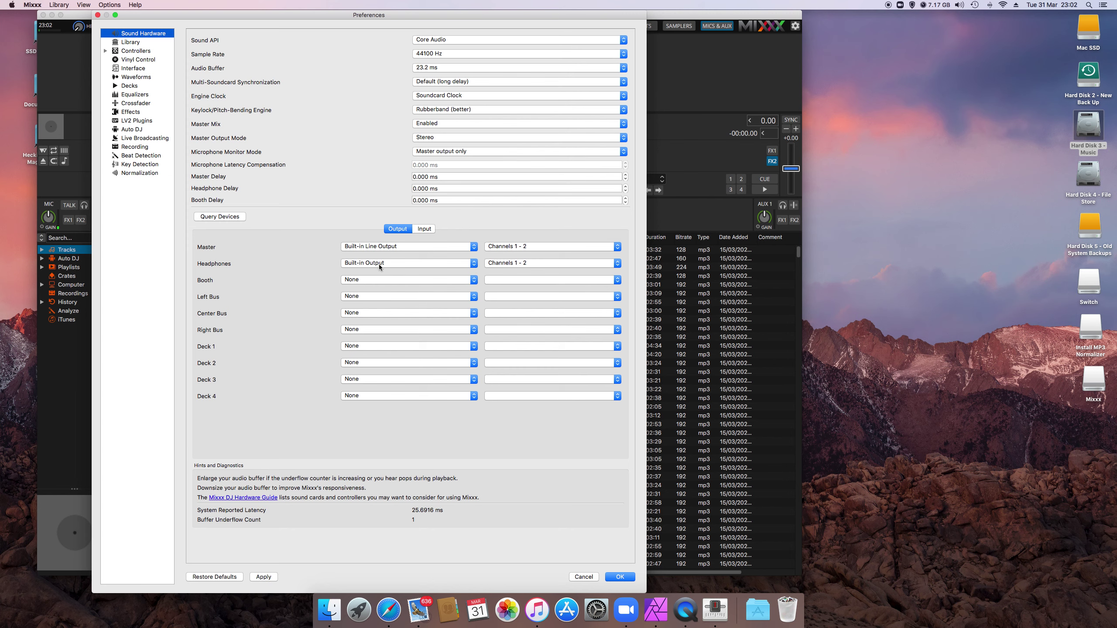
click(424, 229)
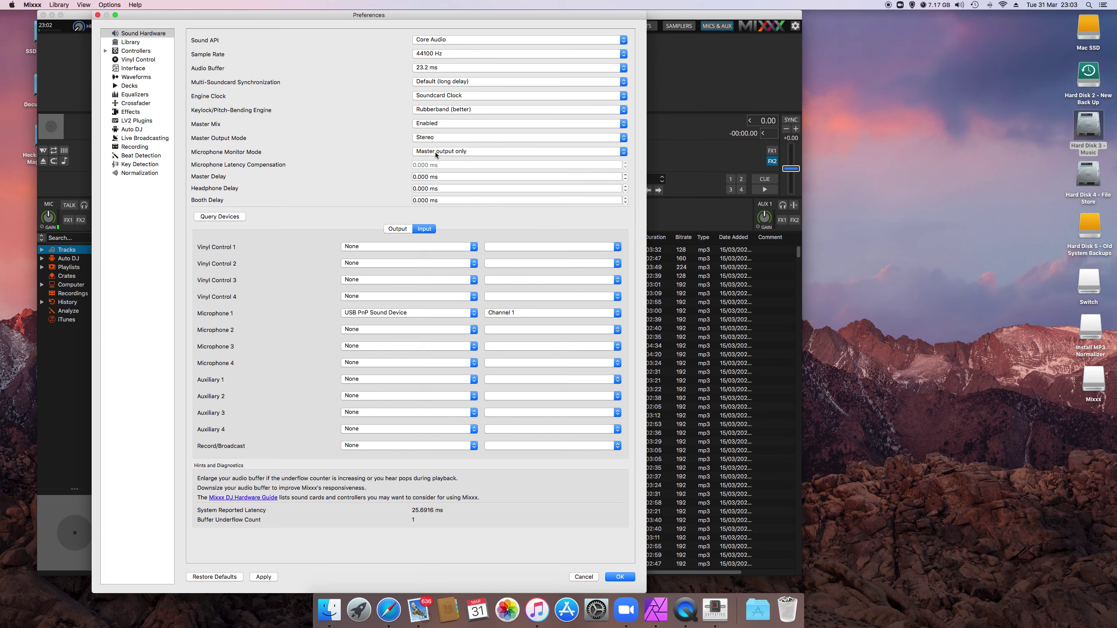
click(98, 14)
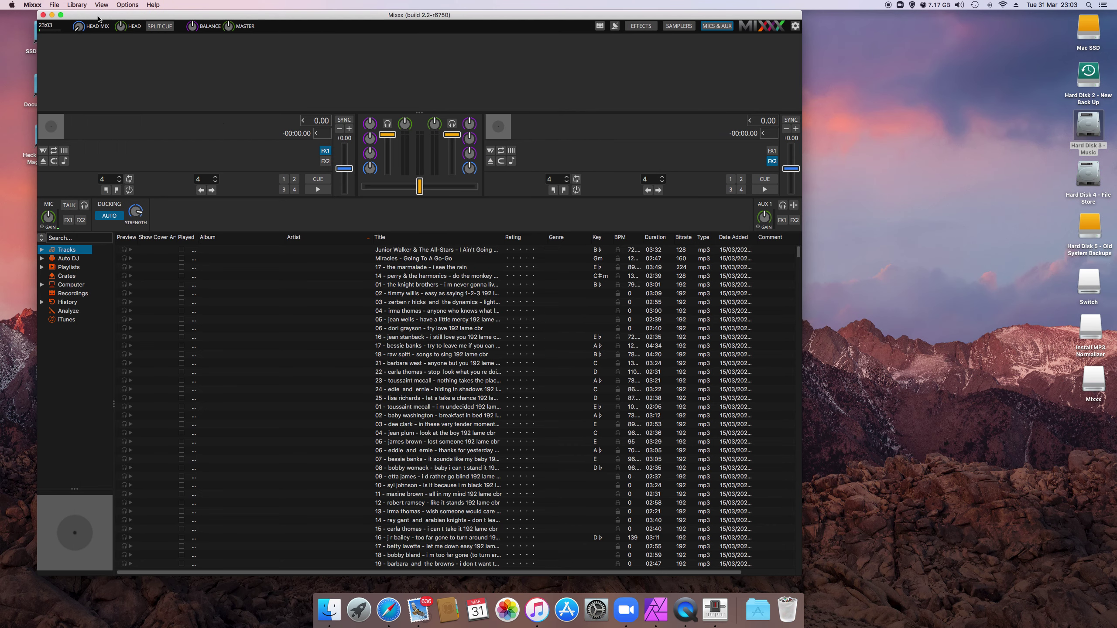
Expand Playlists in the library sidebar and select the 41-track playlist 290320
click(71, 265)
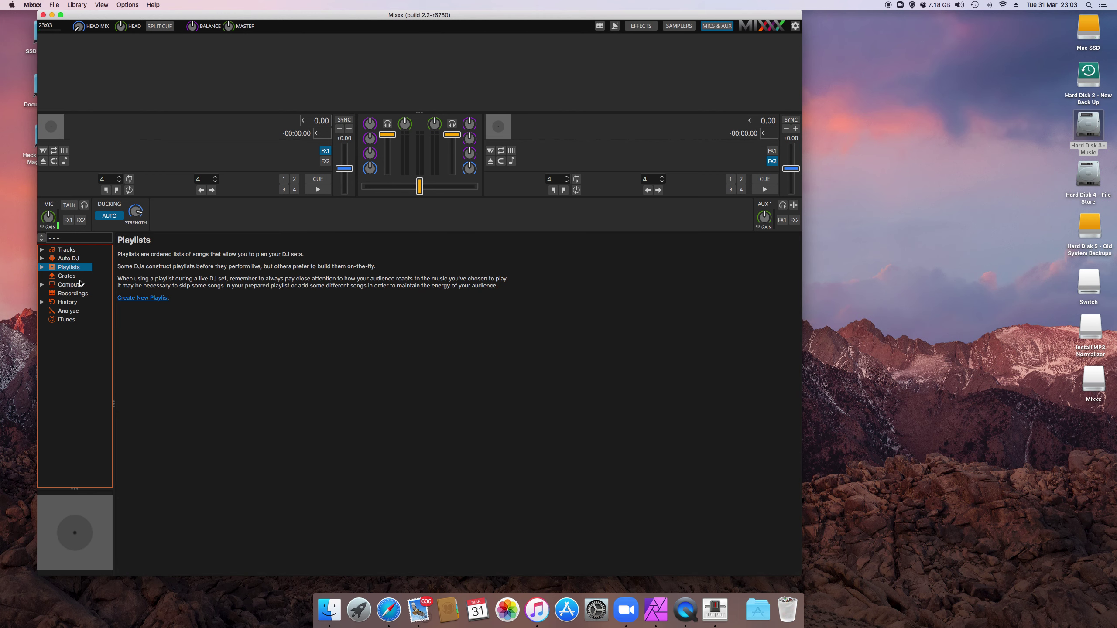
click(45, 272)
click(80, 277)
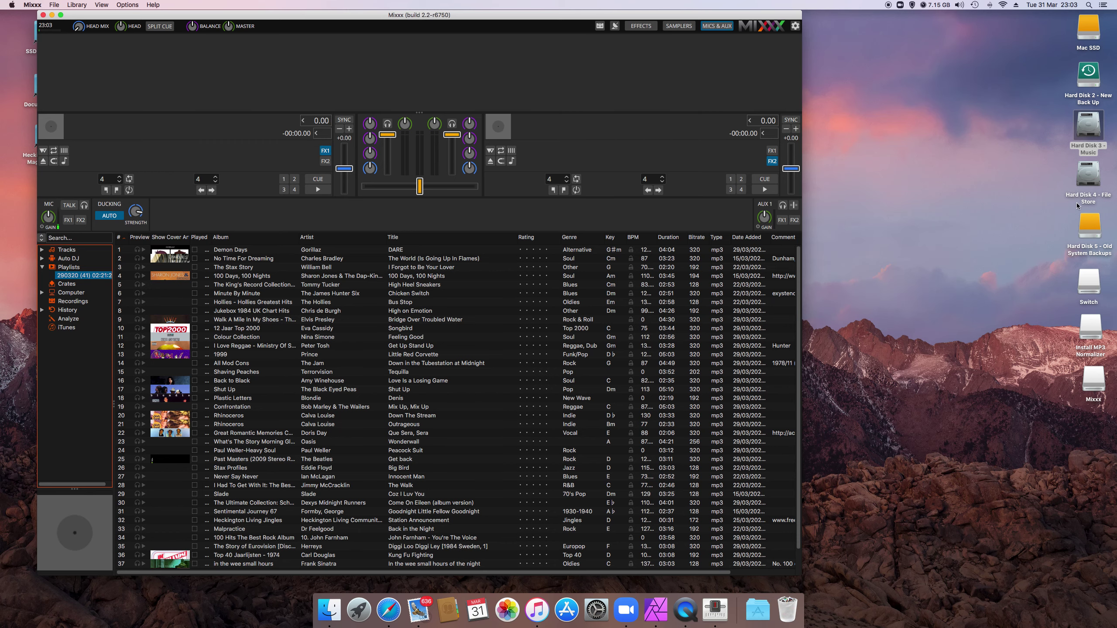
Drag Embraceable.mp3 from Hard Disk 3 - Music > D > Day, Doris into playlist 290320 as track 3
double_click(1094, 135)
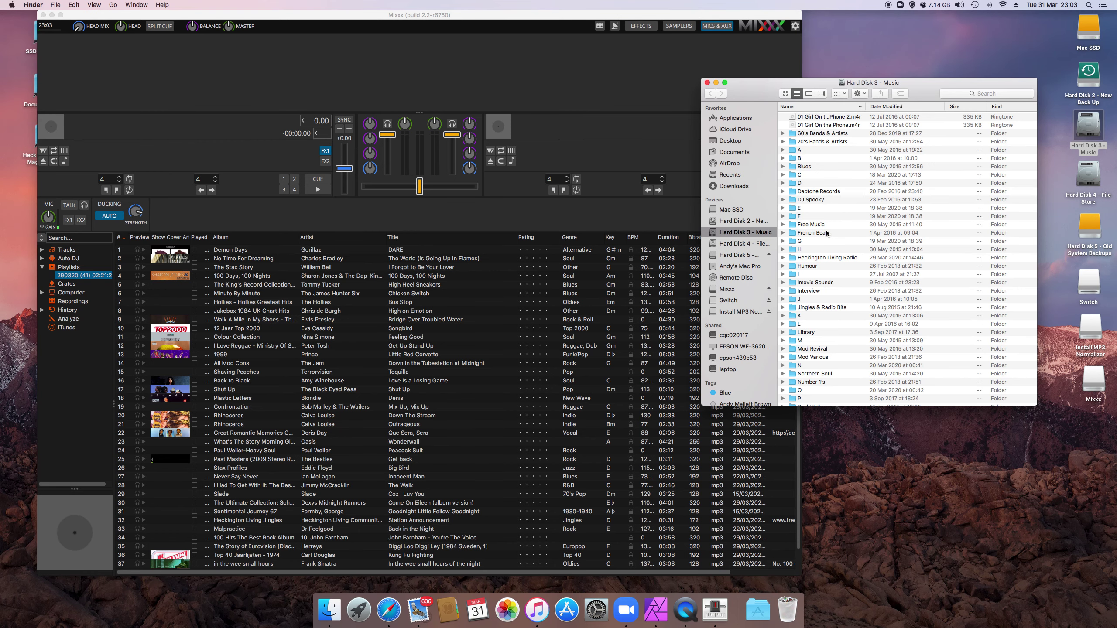
double_click(797, 185)
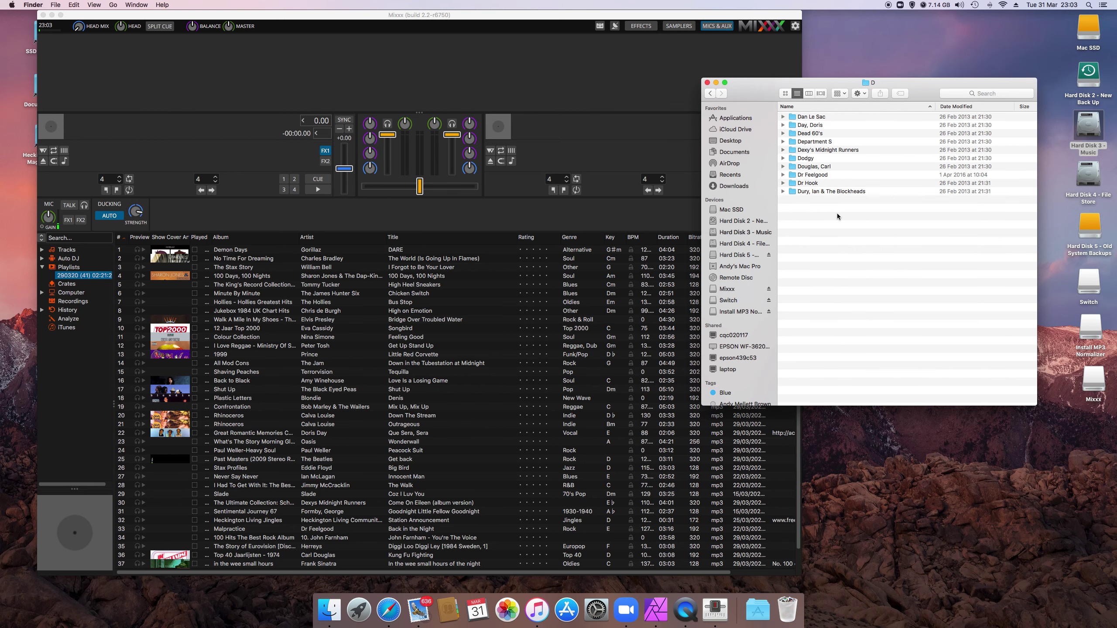
double_click(819, 127)
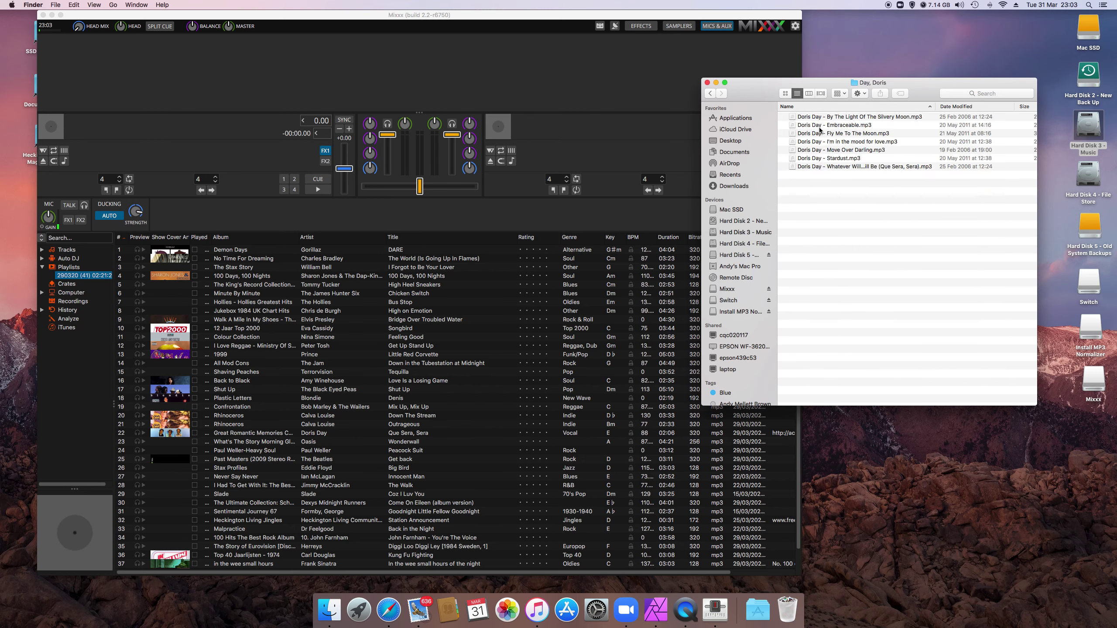
click(839, 126)
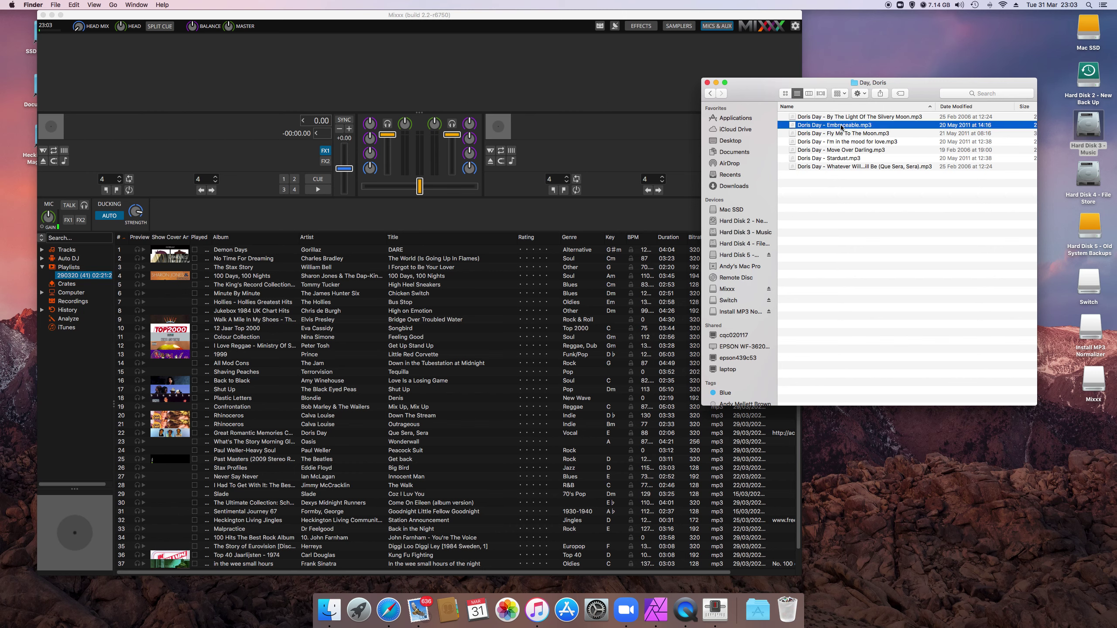
drag(841, 128, 302, 262)
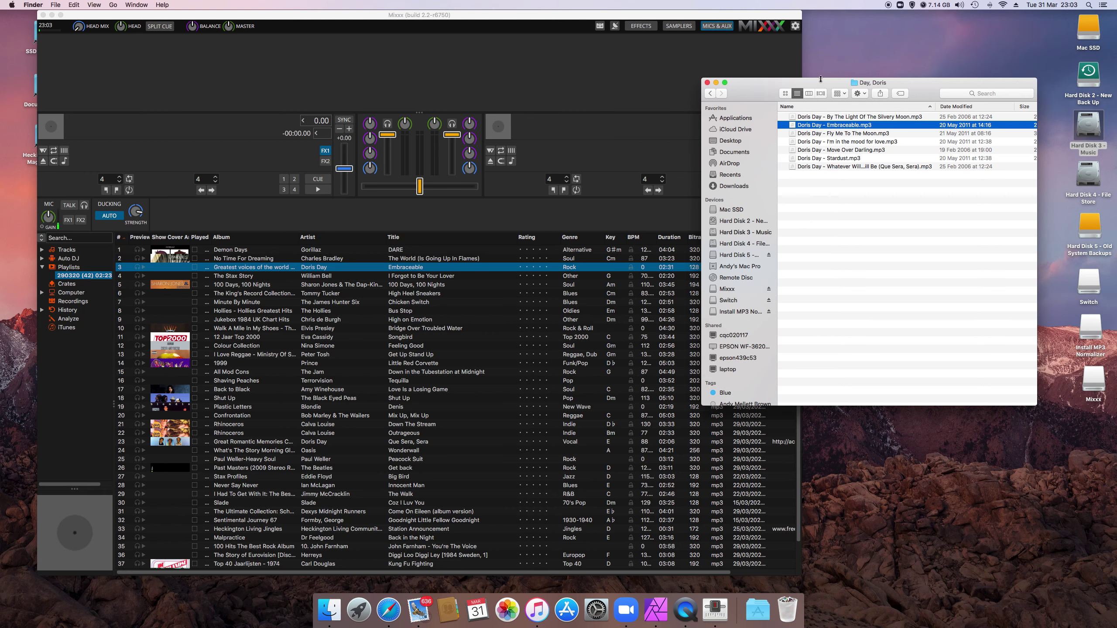
drag(759, 86, 840, 94)
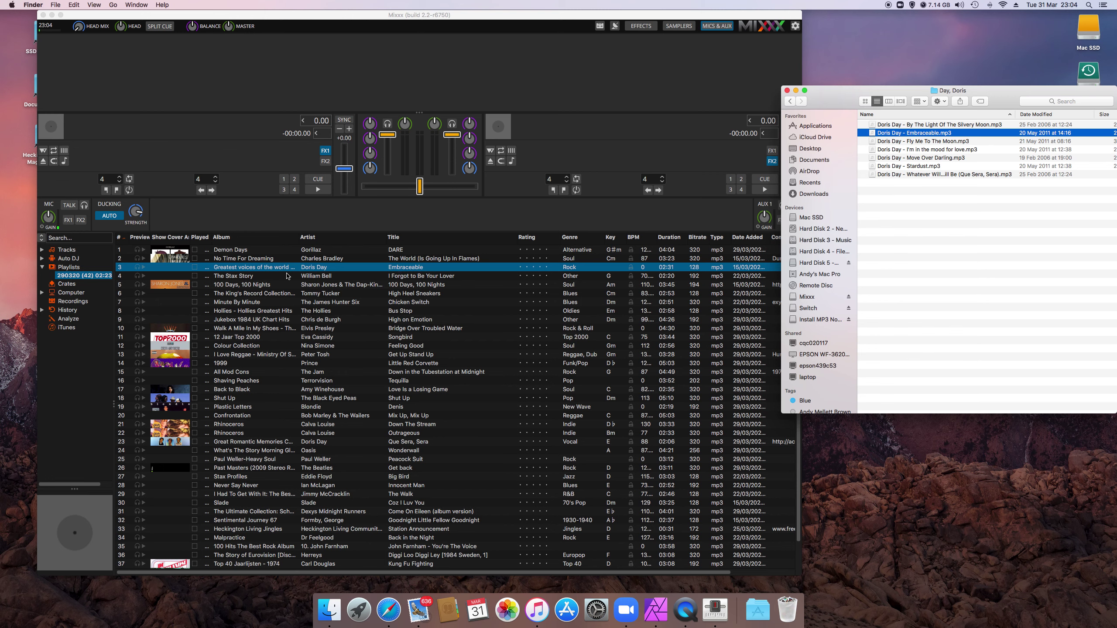
right_click(259, 271)
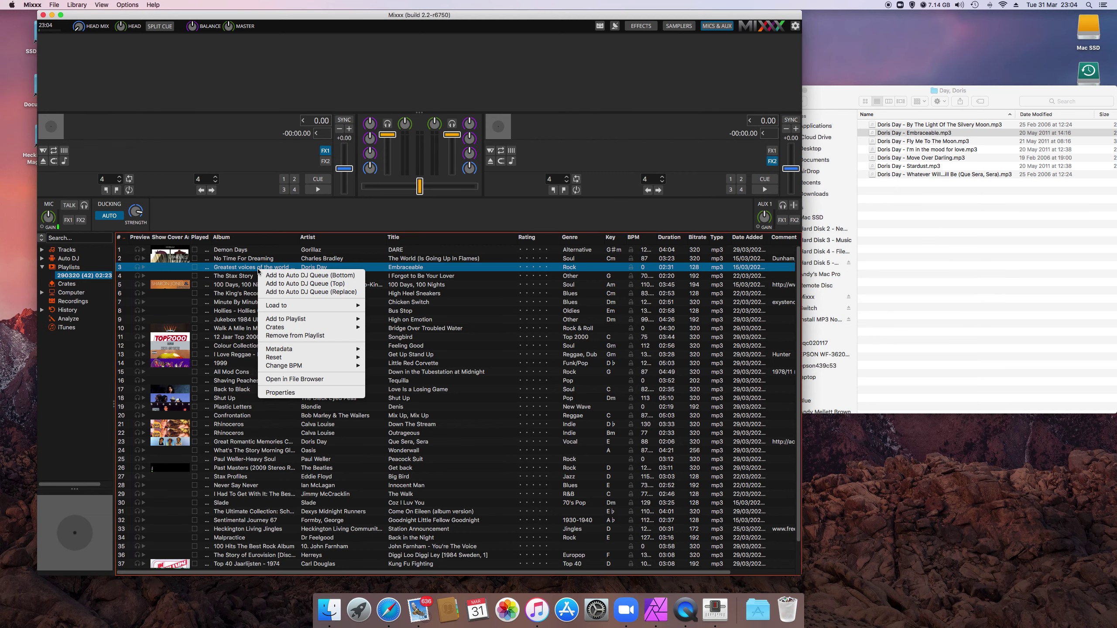
mouse_move(295, 350)
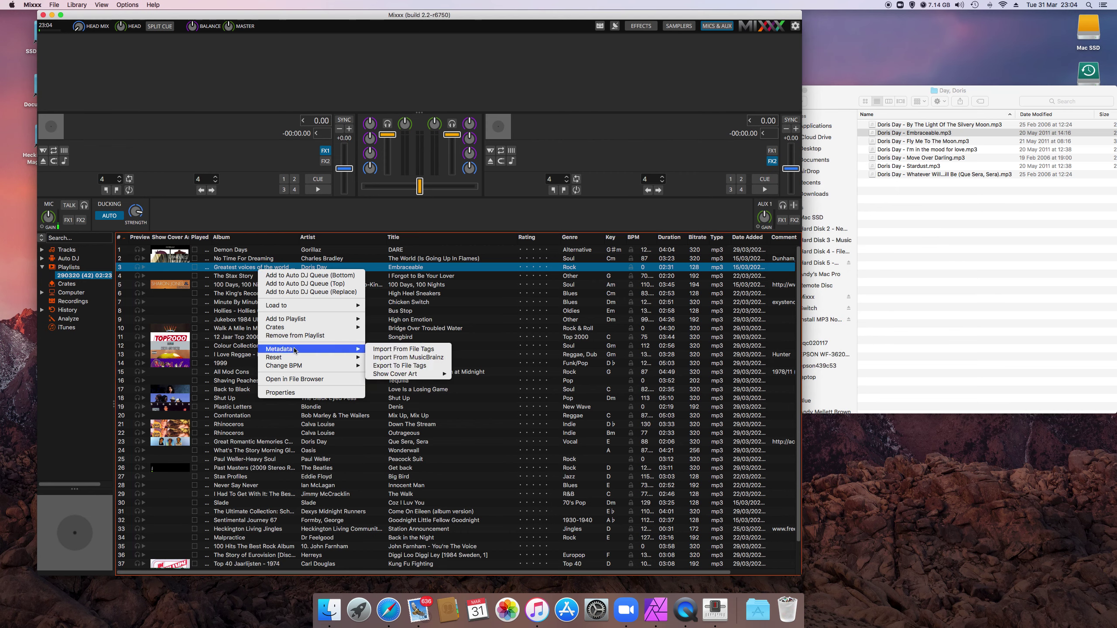
click(412, 358)
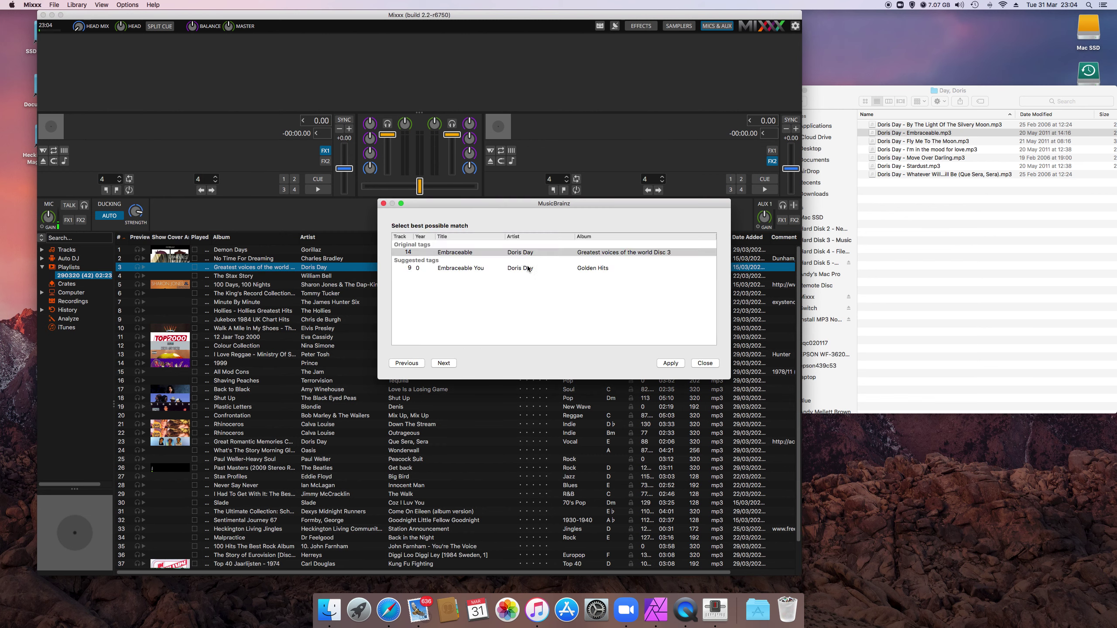
click(480, 252)
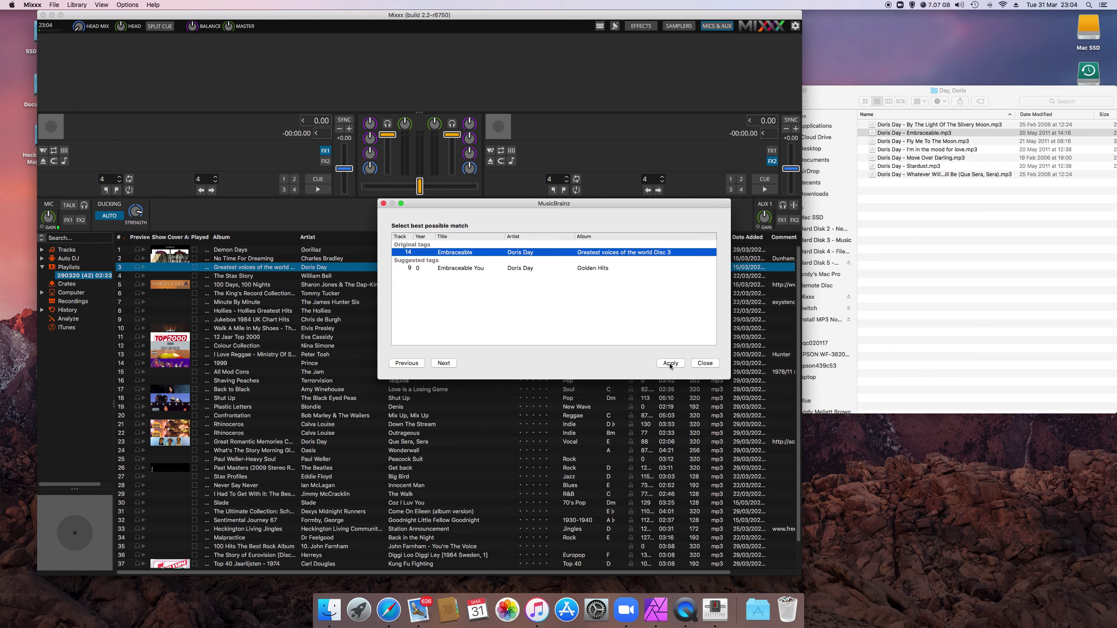
click(705, 363)
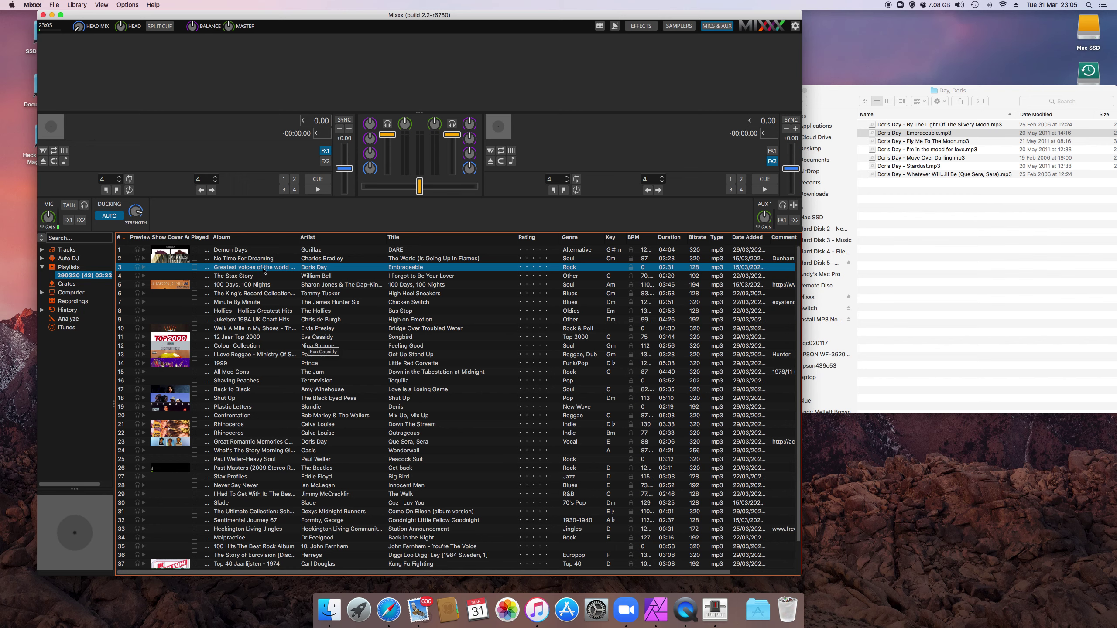
Drag Doris Day's Embraceable from the playlist onto deck 1
drag(294, 267, 182, 163)
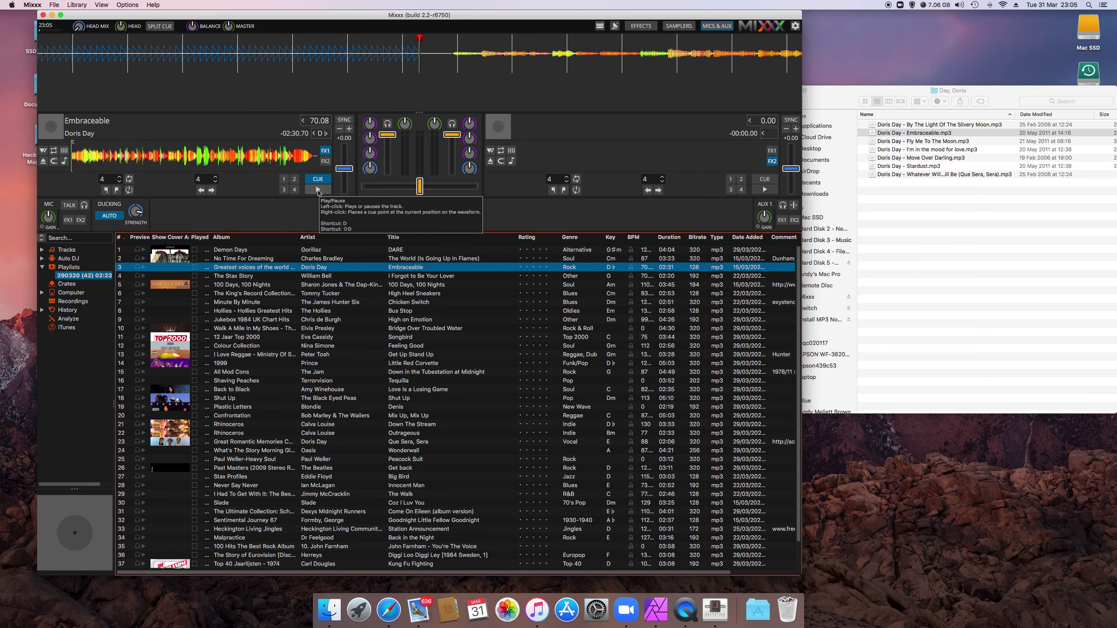
Load Chris de Burgh's High on Emotion onto deck 2 and start Embraceable playing on deck 1
drag(315, 306, 423, 287)
drag(317, 323, 570, 156)
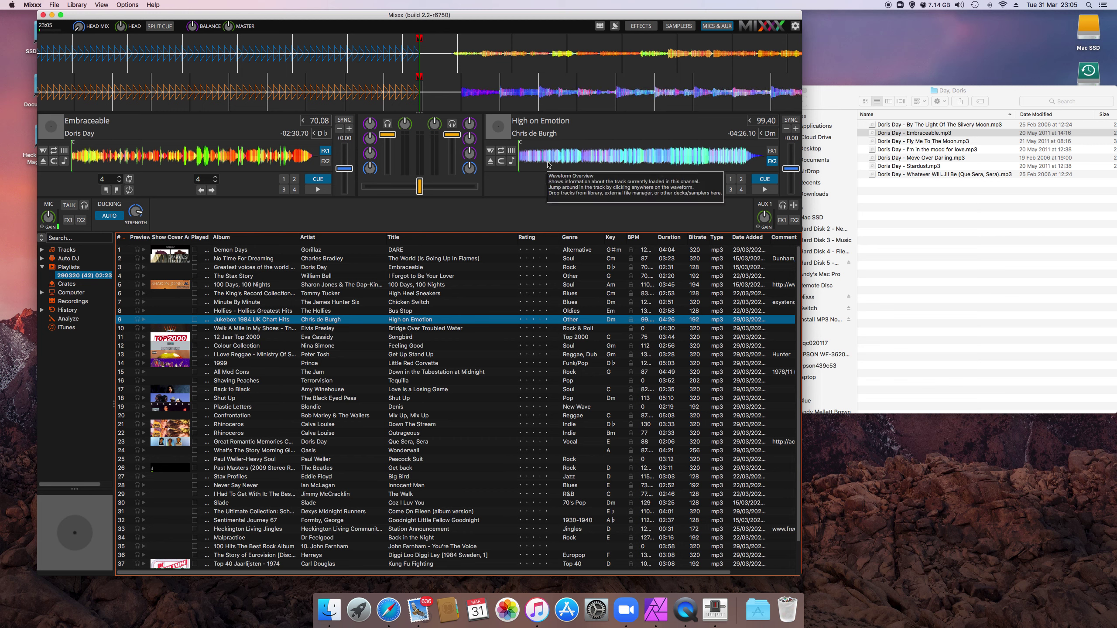
click(318, 190)
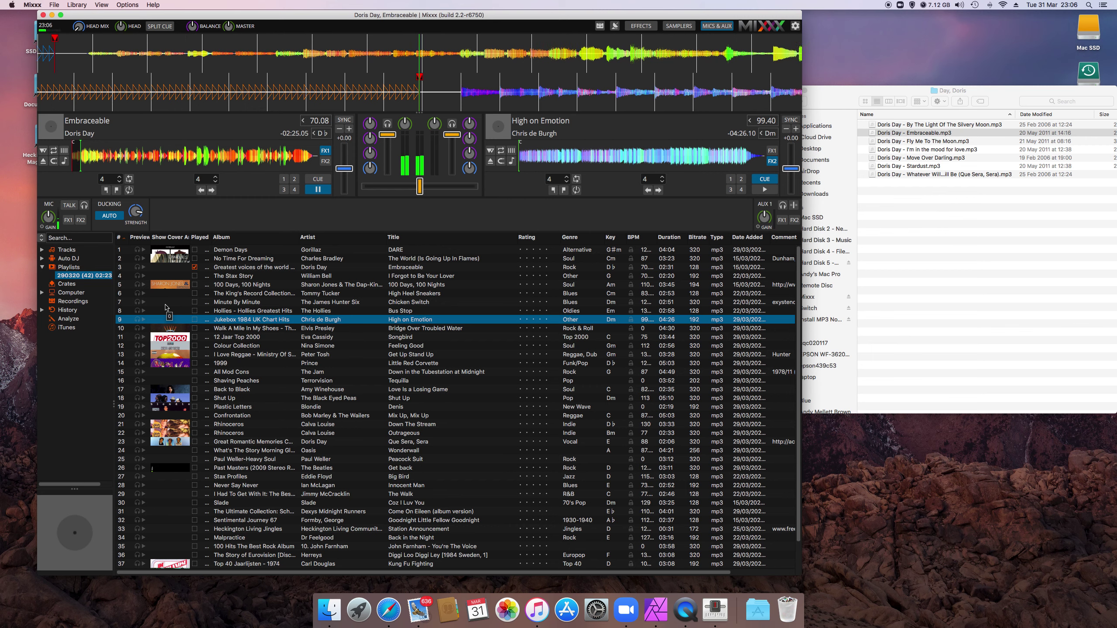
Turn TALK on, stop deck 1, then toggle TALK on and off, leaving it off
click(69, 208)
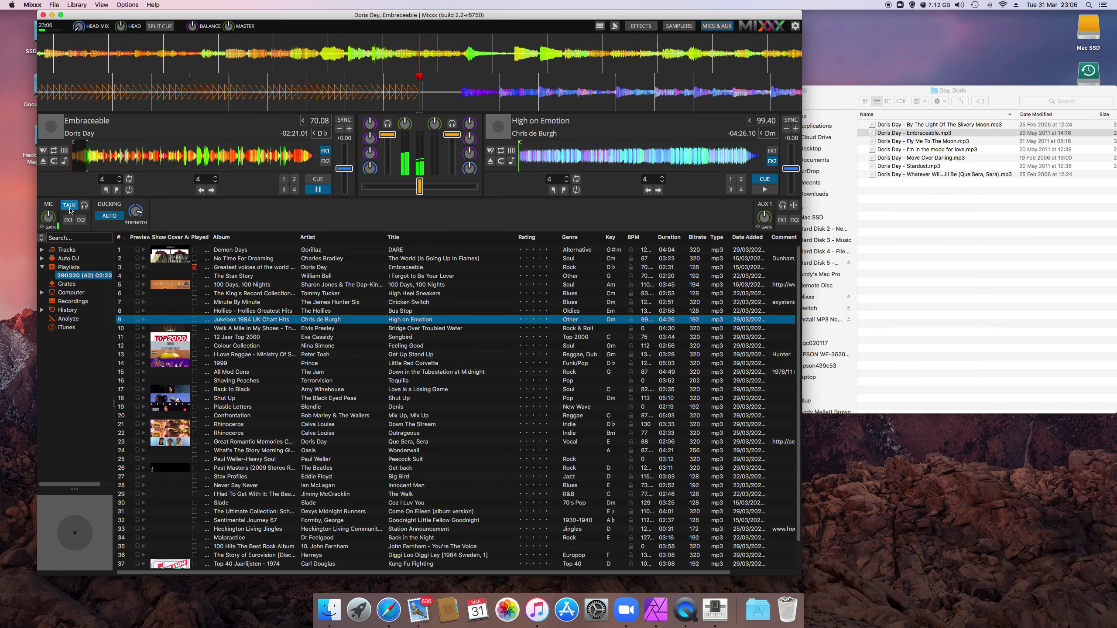
click(320, 190)
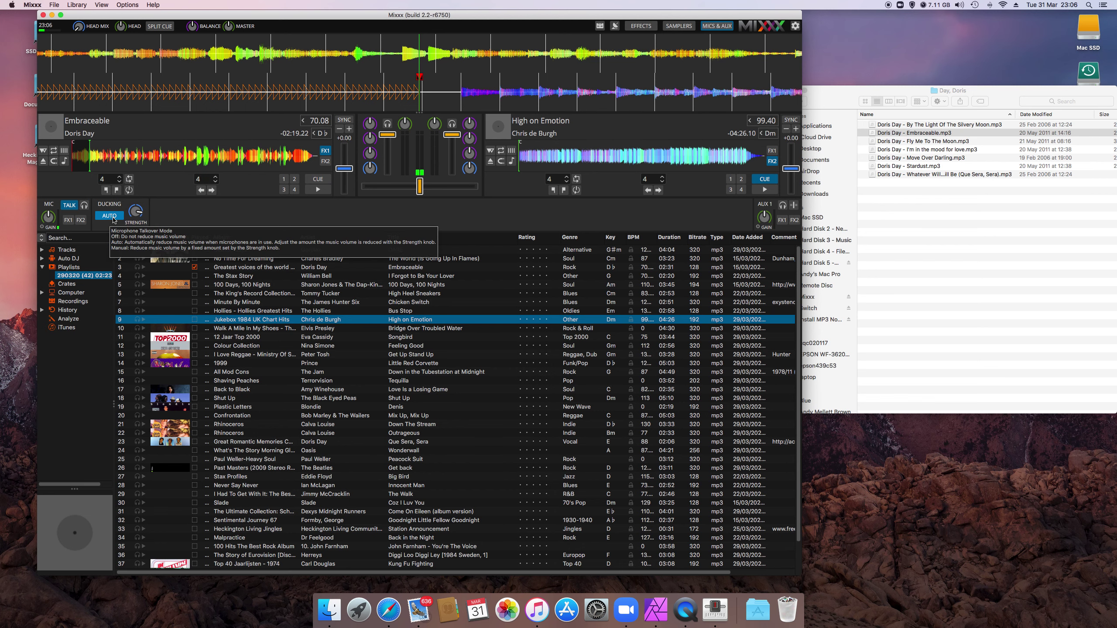
click(69, 206)
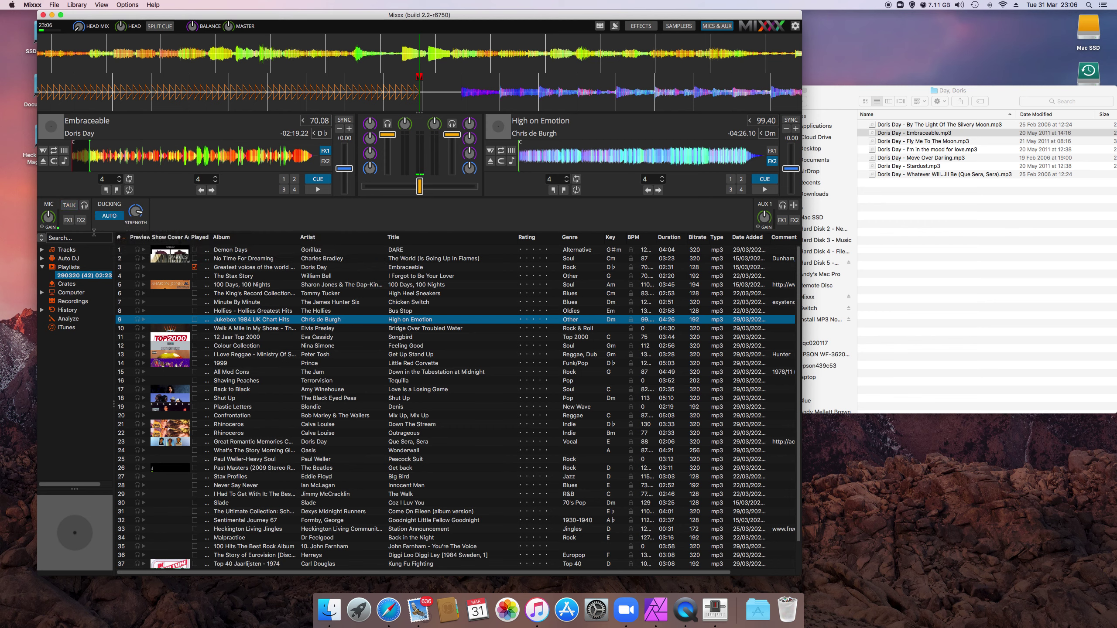
click(67, 207)
click(67, 207)
Select Auto DJ in the library sidebar to list its queue, starting with Eddie & The Hotrods
click(71, 261)
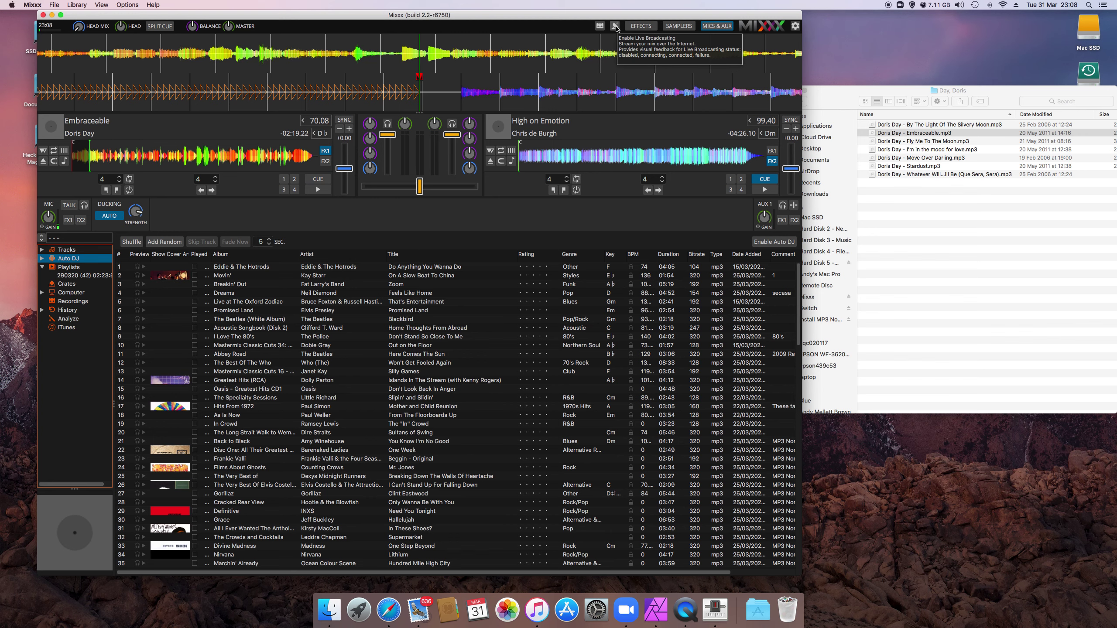
click(616, 28)
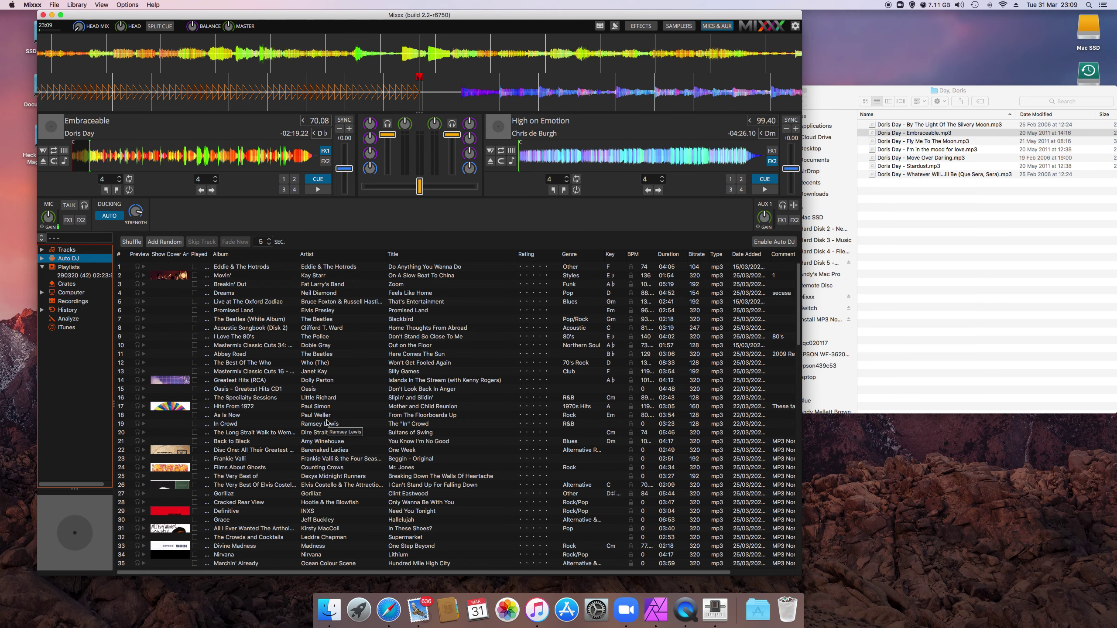
In a new Safari window, enter 'liv' in the address bar to reach the Live365 homepage
click(384, 607)
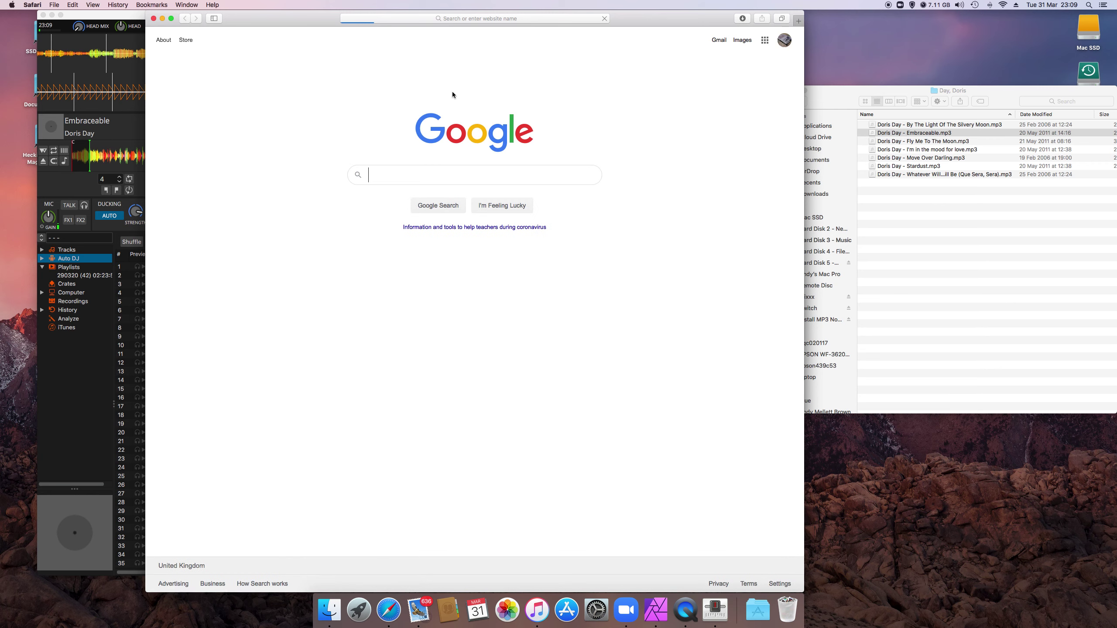
click(494, 18)
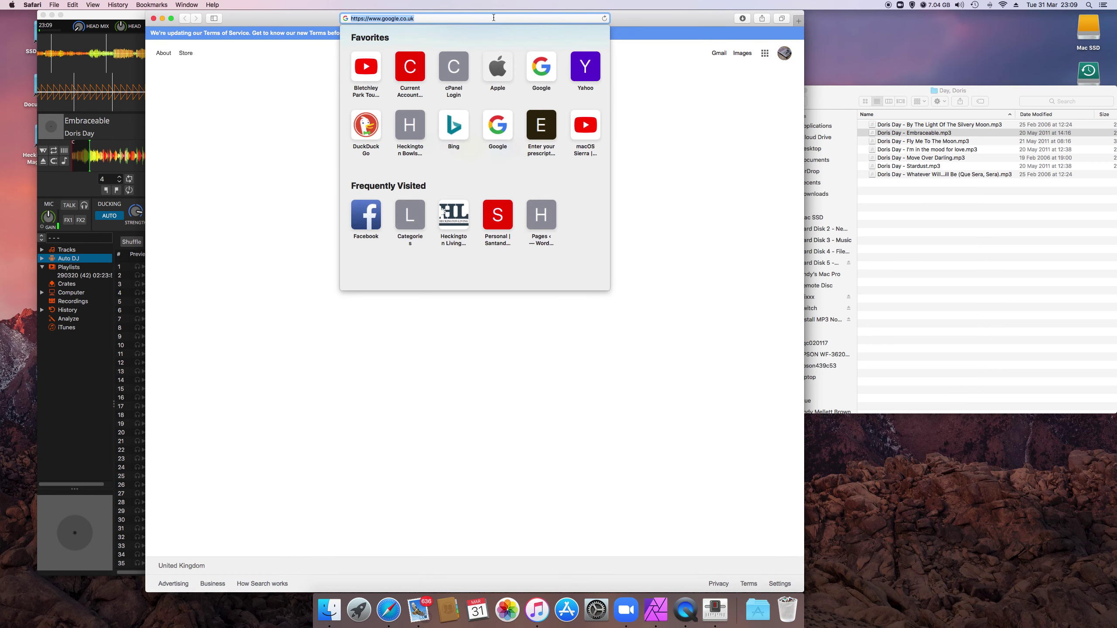
text(live365.com)
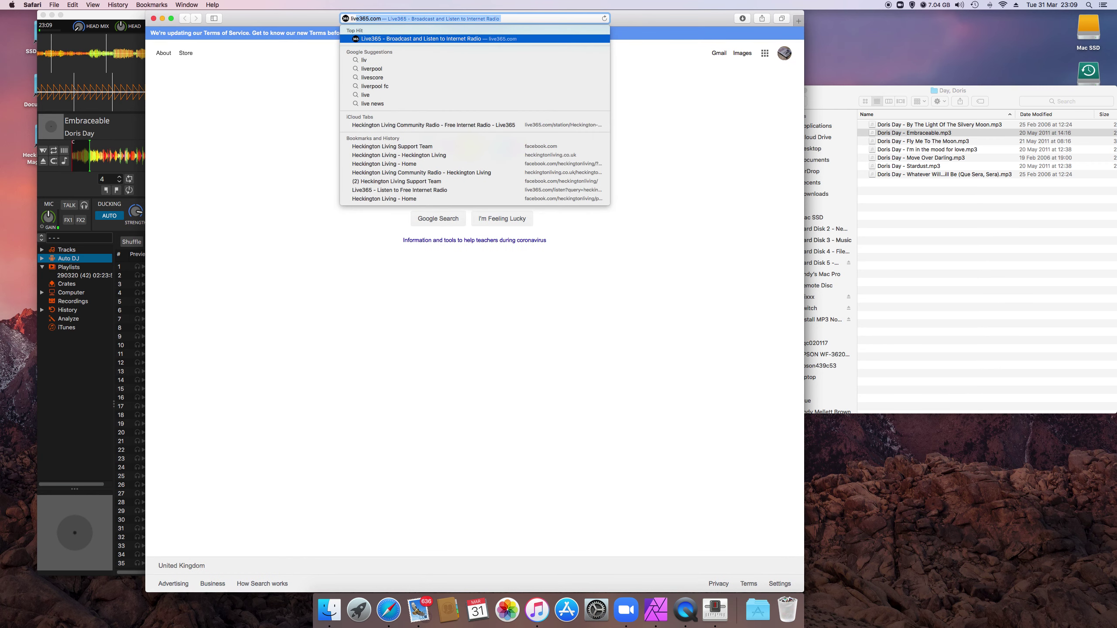
key(Return)
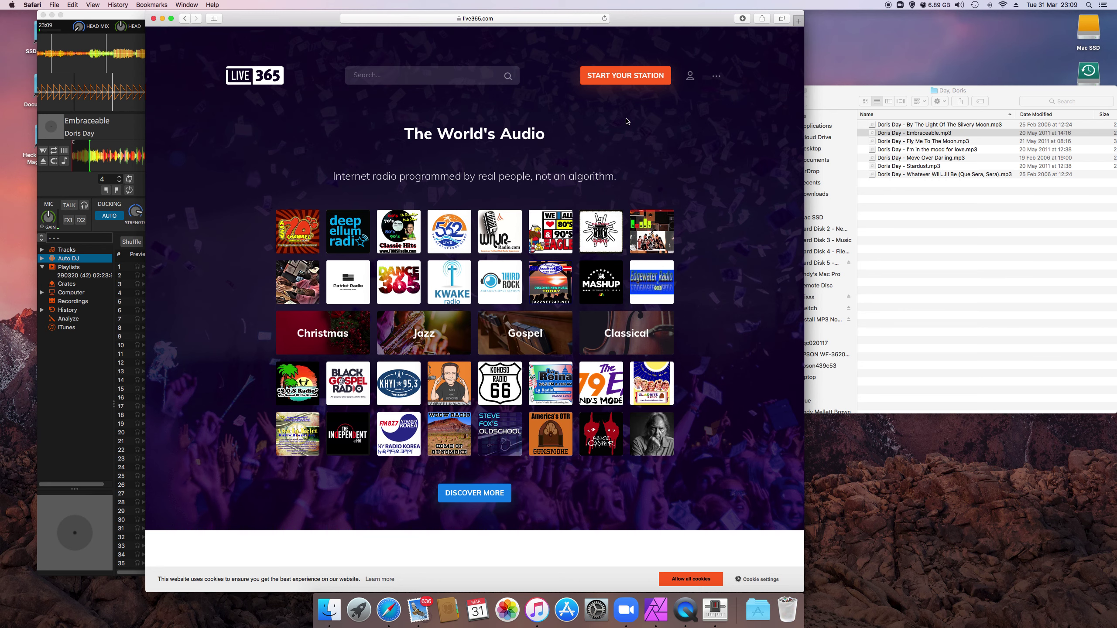
Go via LEARN MORE to Live365 pricing: 7-Day Trial and Broadcast 1–3 at $59, $99, $199 monthly
scroll(441, 437, down, 8)
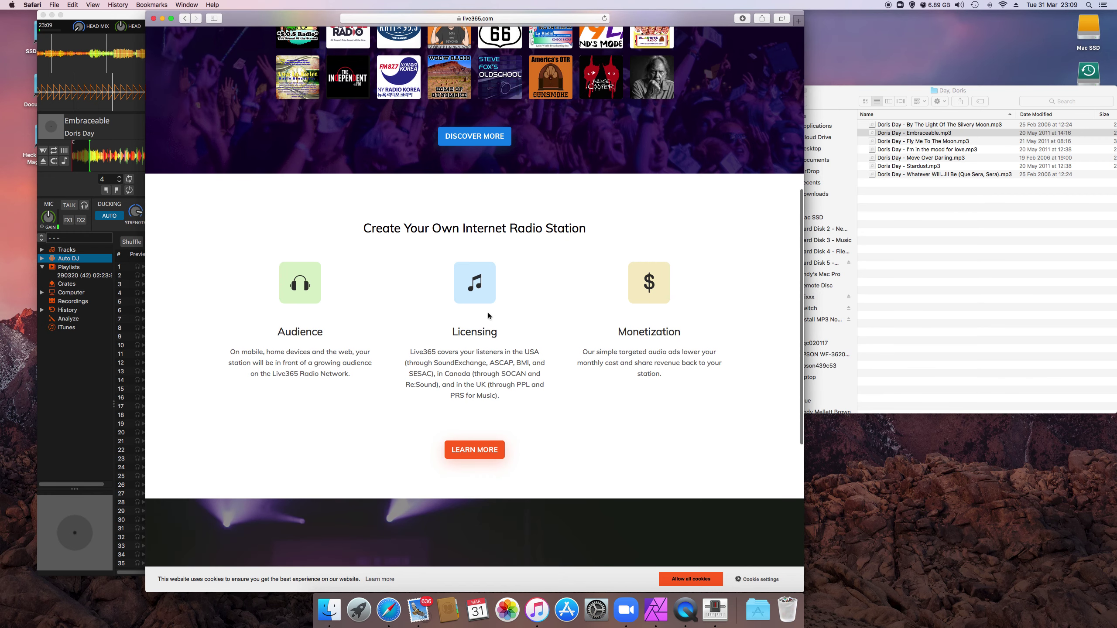
scroll(488, 312, down, 4)
scroll(488, 315, up, 3)
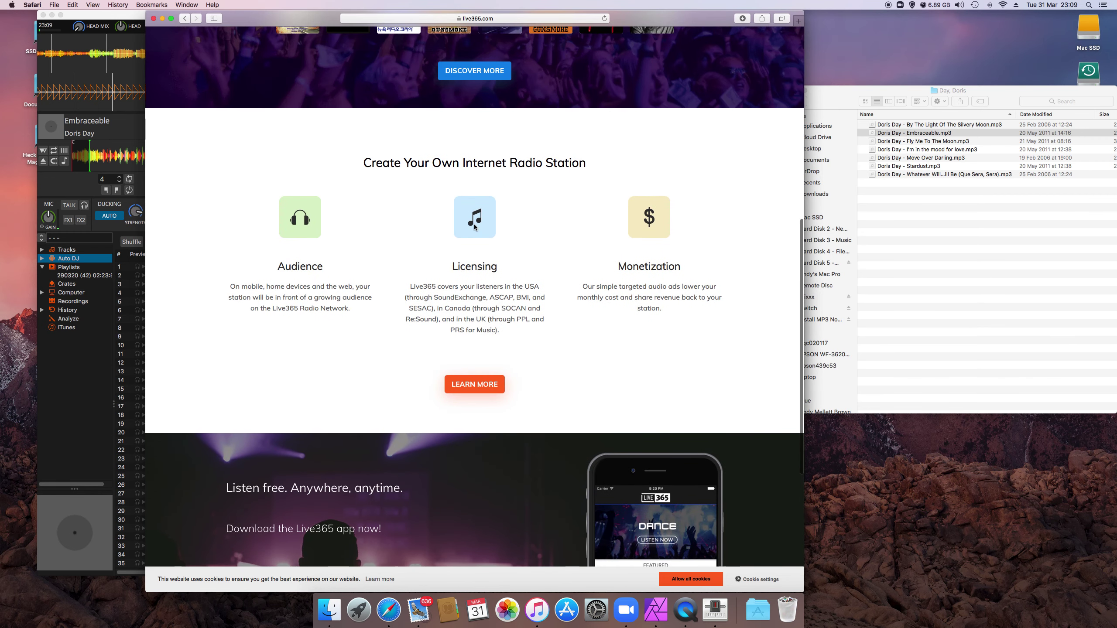
click(472, 378)
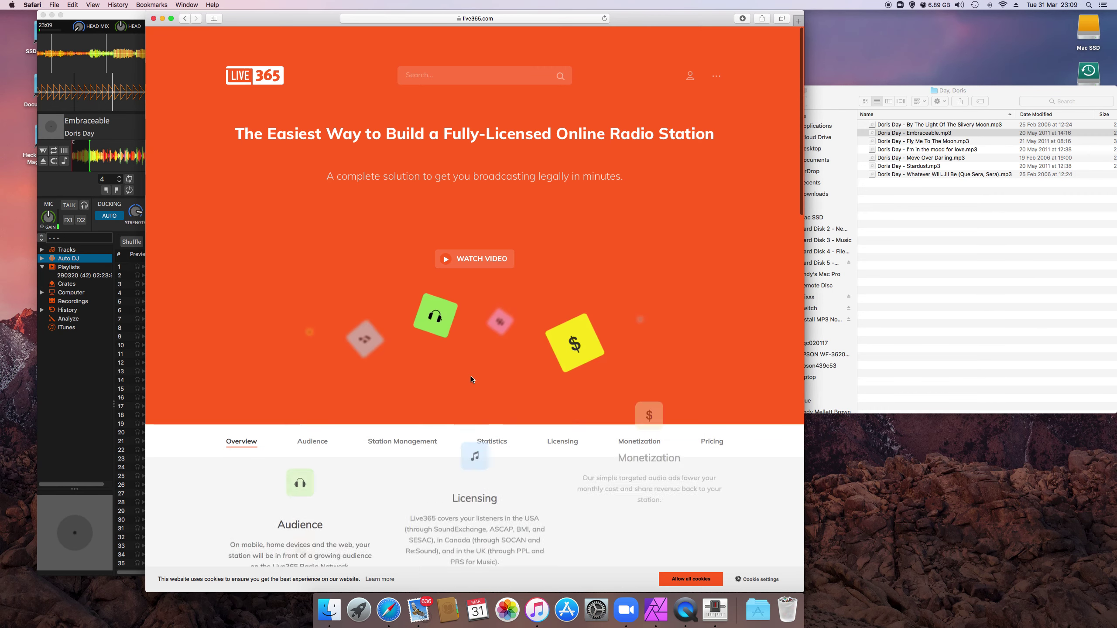
click(711, 441)
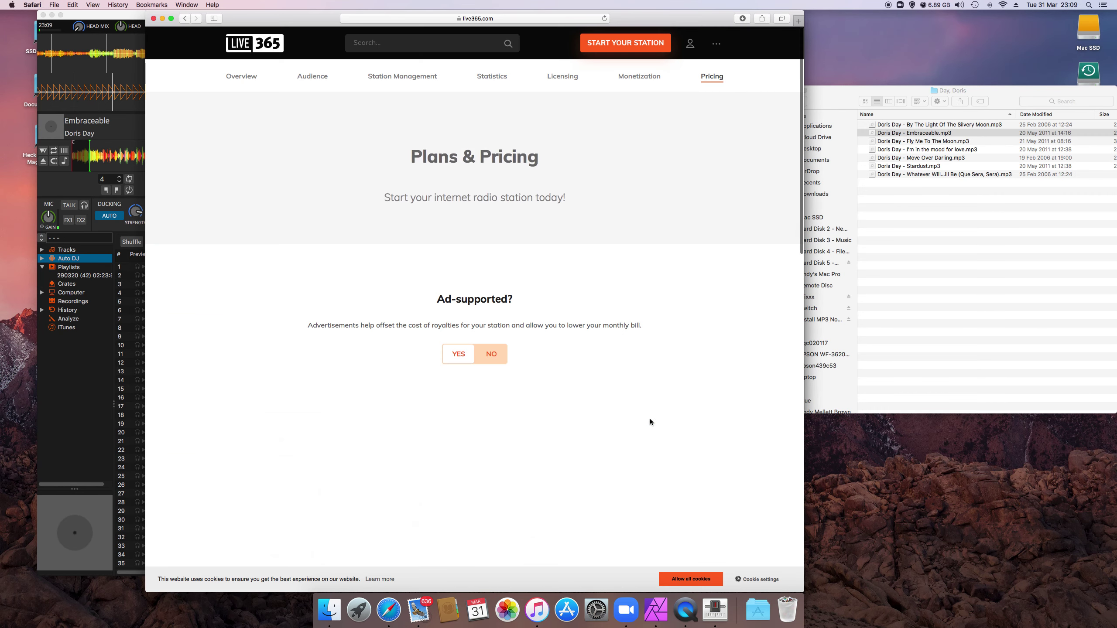
scroll(405, 351, down, 2)
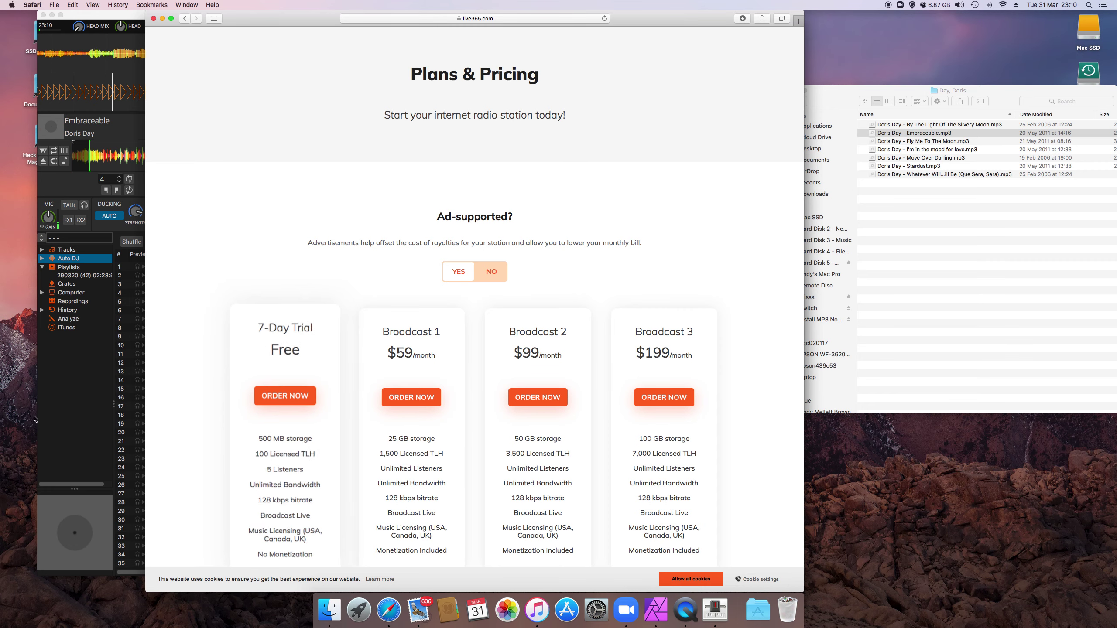
Bring the Mixxx window, with Embraceable and High on Emotion loaded, in front of Safari
click(80, 390)
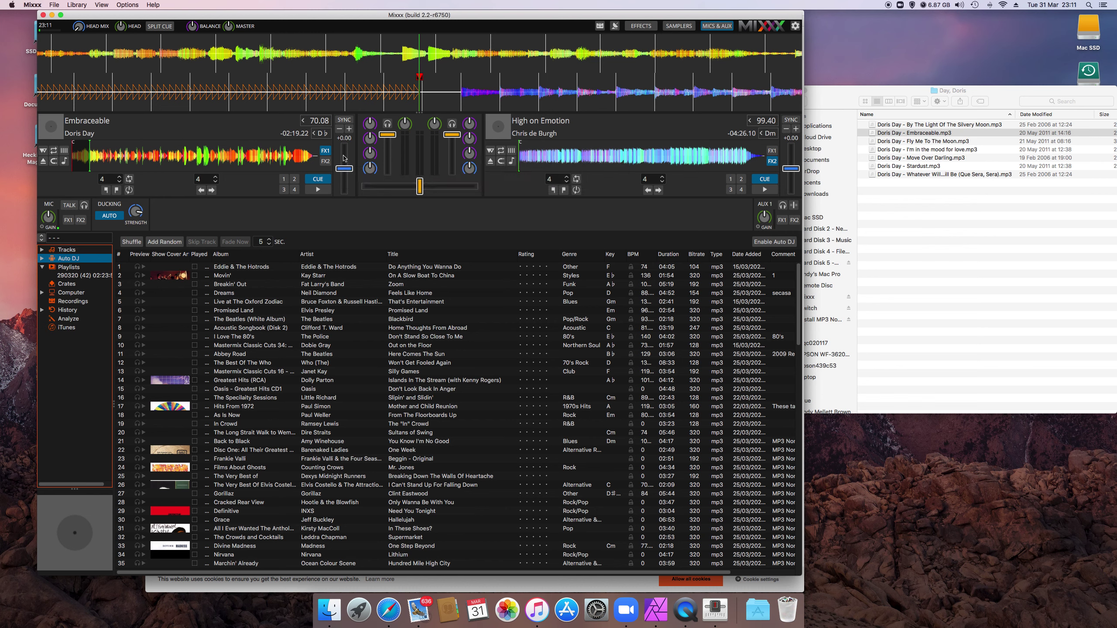
click(69, 206)
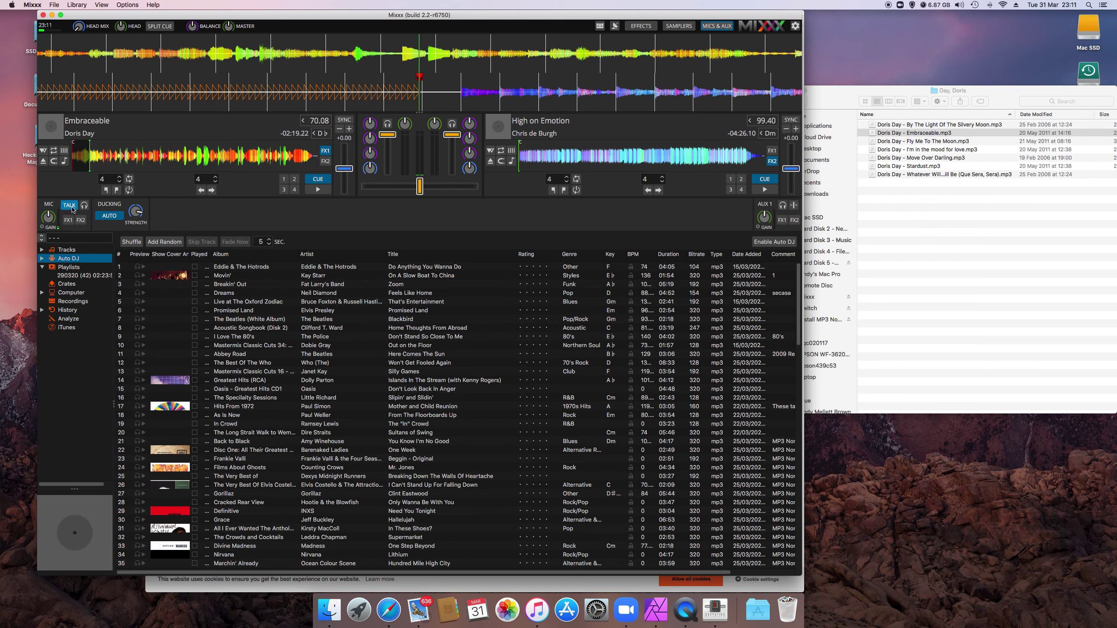
click(71, 208)
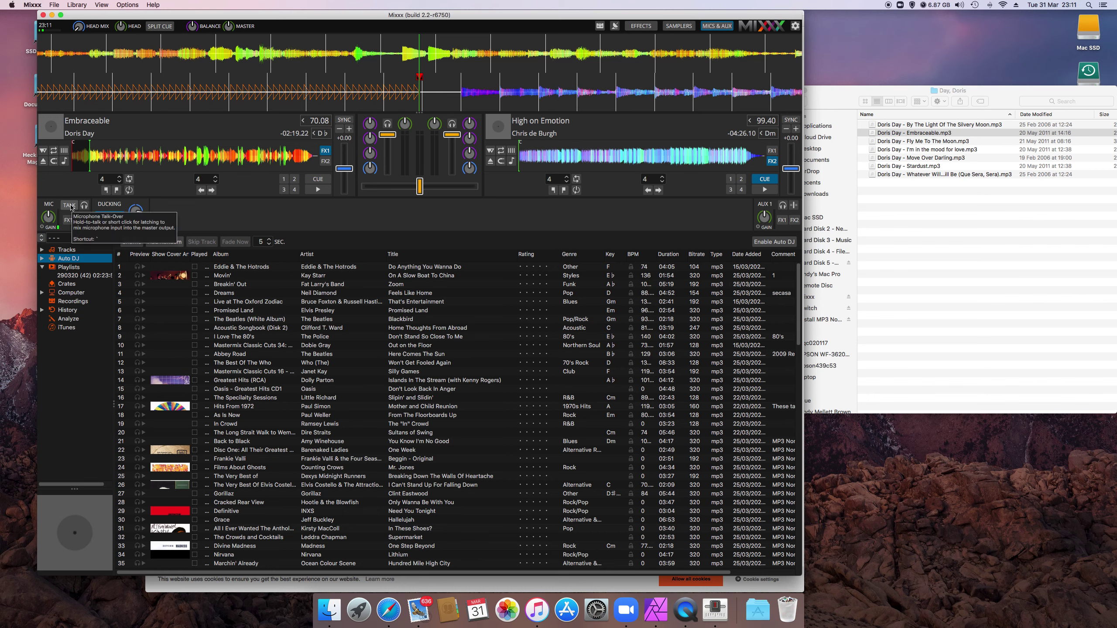
click(71, 209)
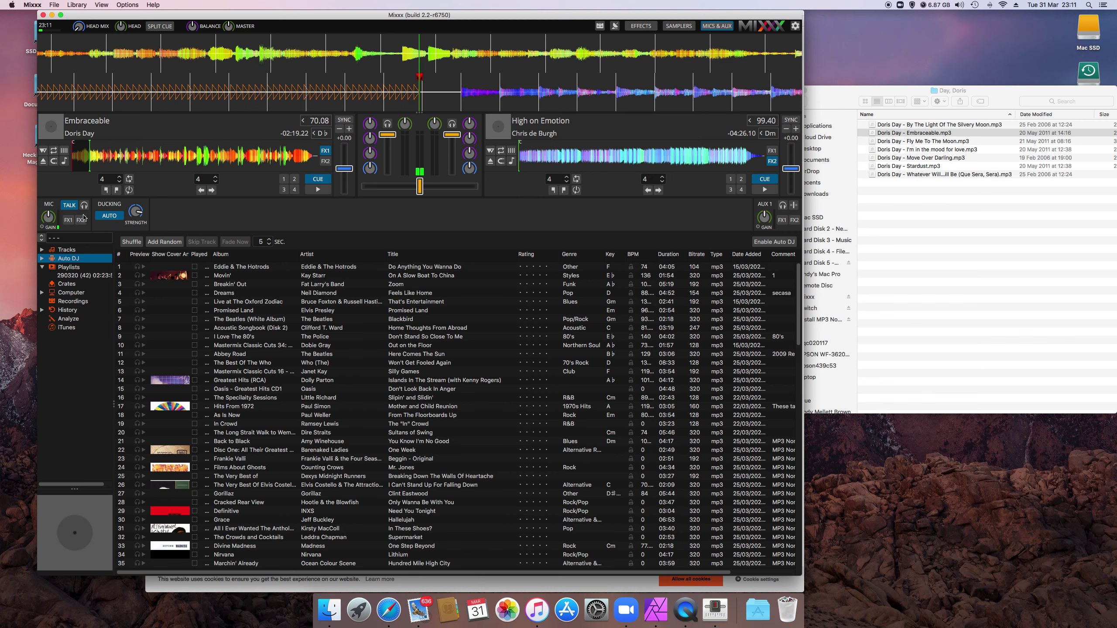
click(71, 206)
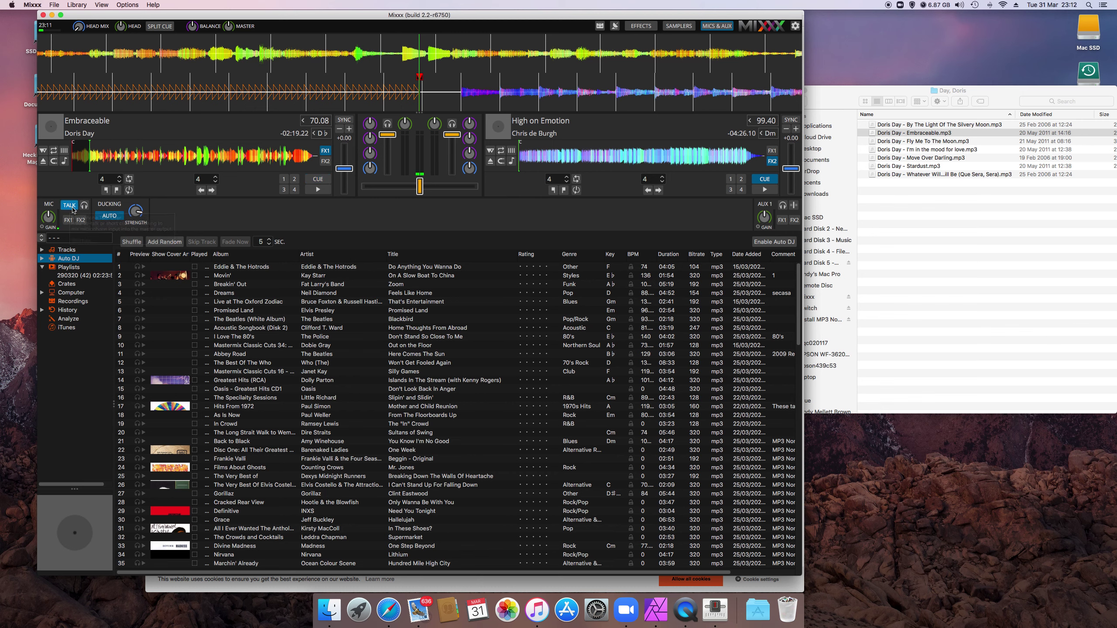